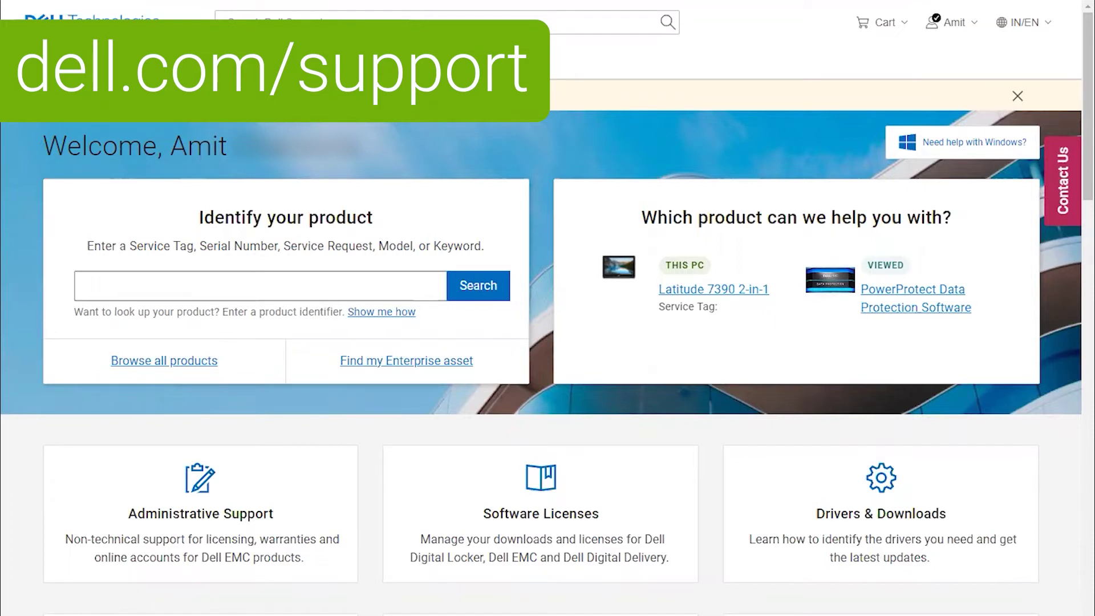
{"action": "left_click", "coordinate": [945, 26]}
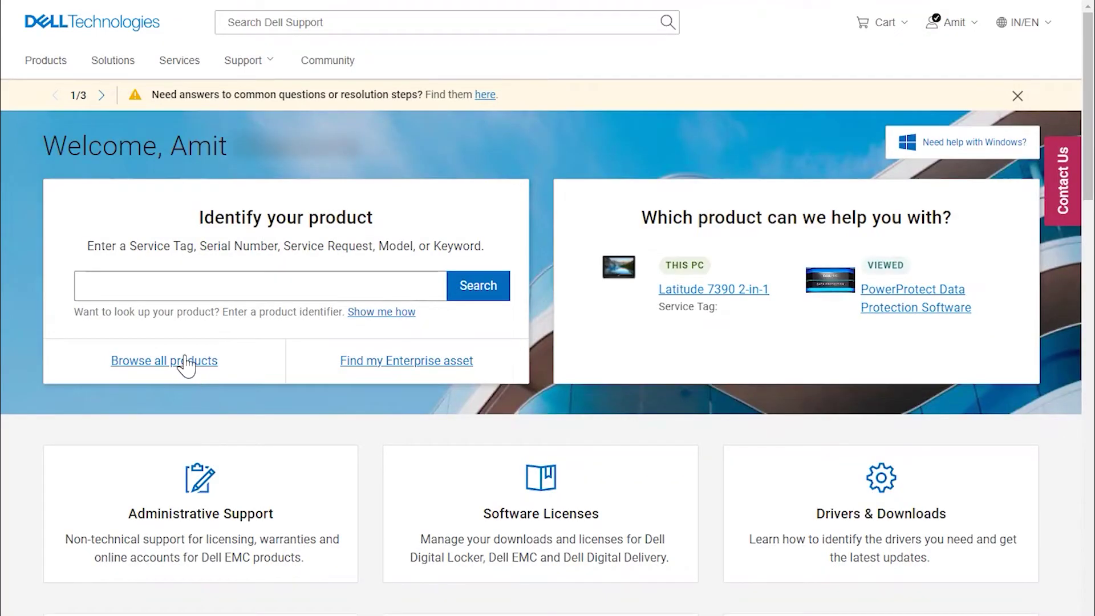
Browse Software & Solutions > Data Protection > Data Backup & Protection Storage > PowerProtect Appliance > PowerProtect Data Protection Software.
{"action": "left_click", "coordinate": [177, 364]}
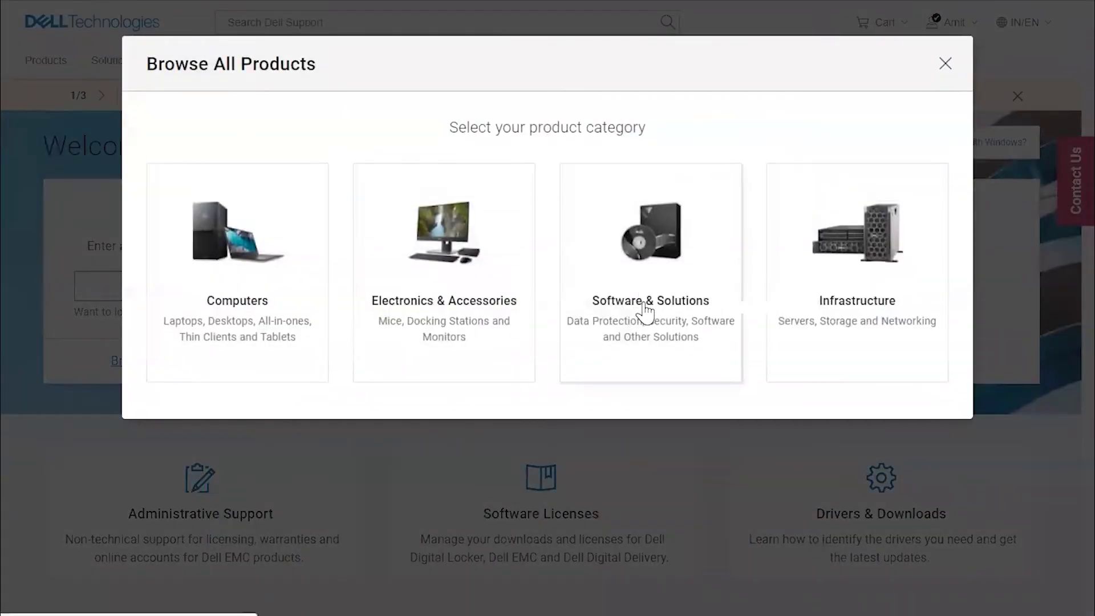
{"action": "left_click", "coordinate": [643, 354]}
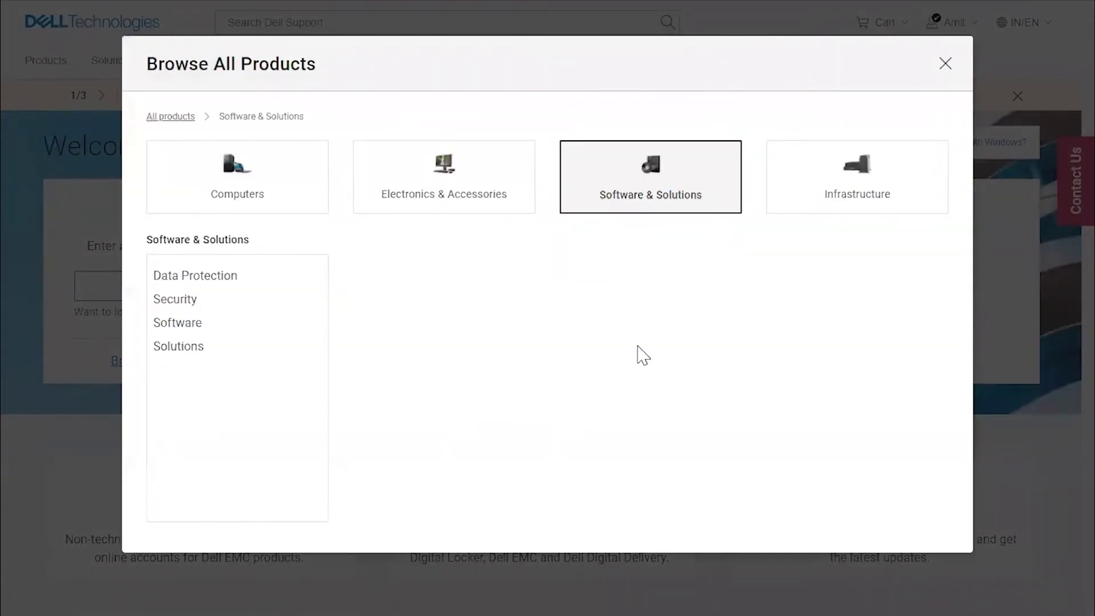
{"action": "left_click", "coordinate": [233, 279]}
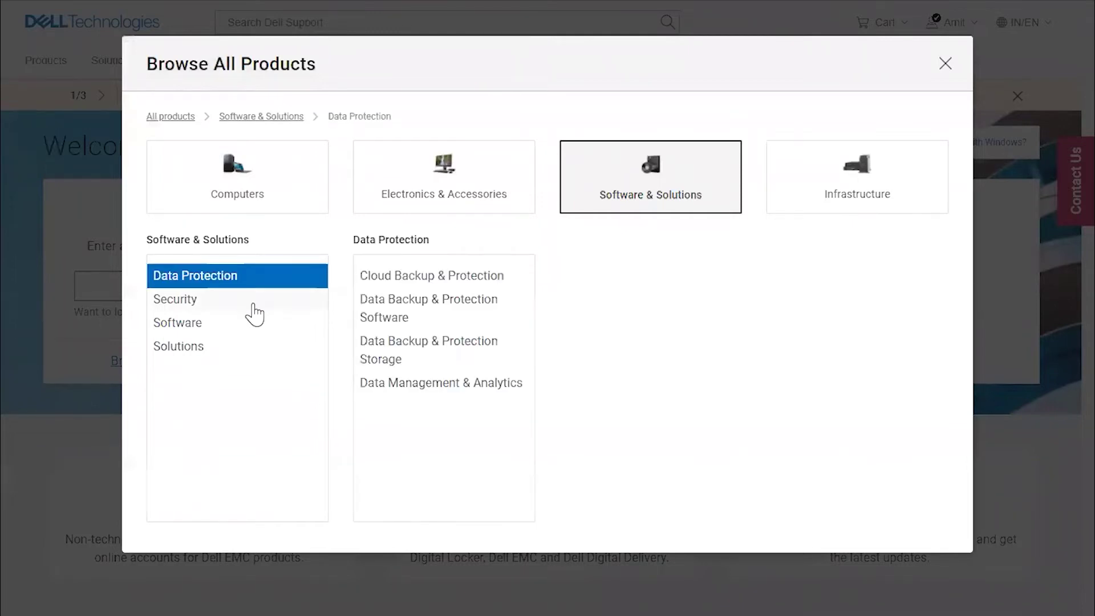
{"action": "left_click", "coordinate": [426, 362]}
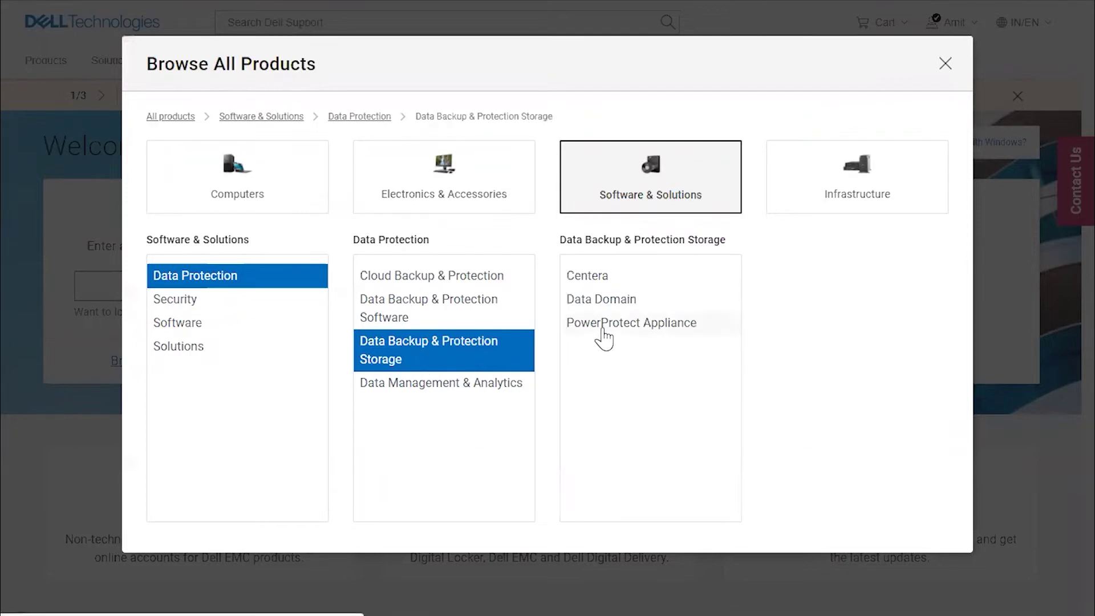
{"action": "left_click", "coordinate": [604, 324]}
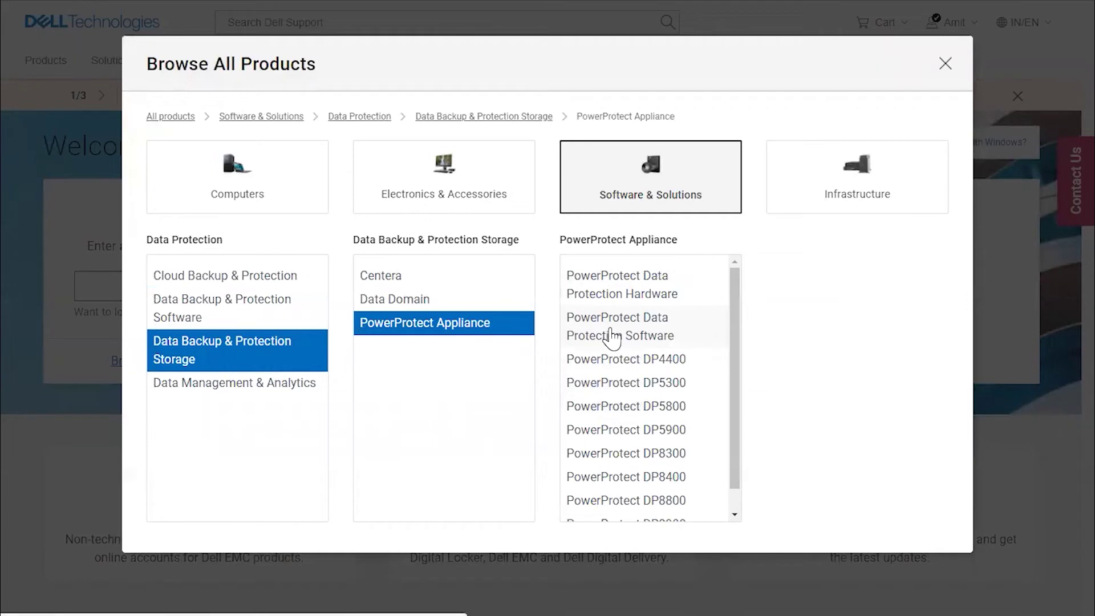
{"action": "left_click", "coordinate": [638, 337]}
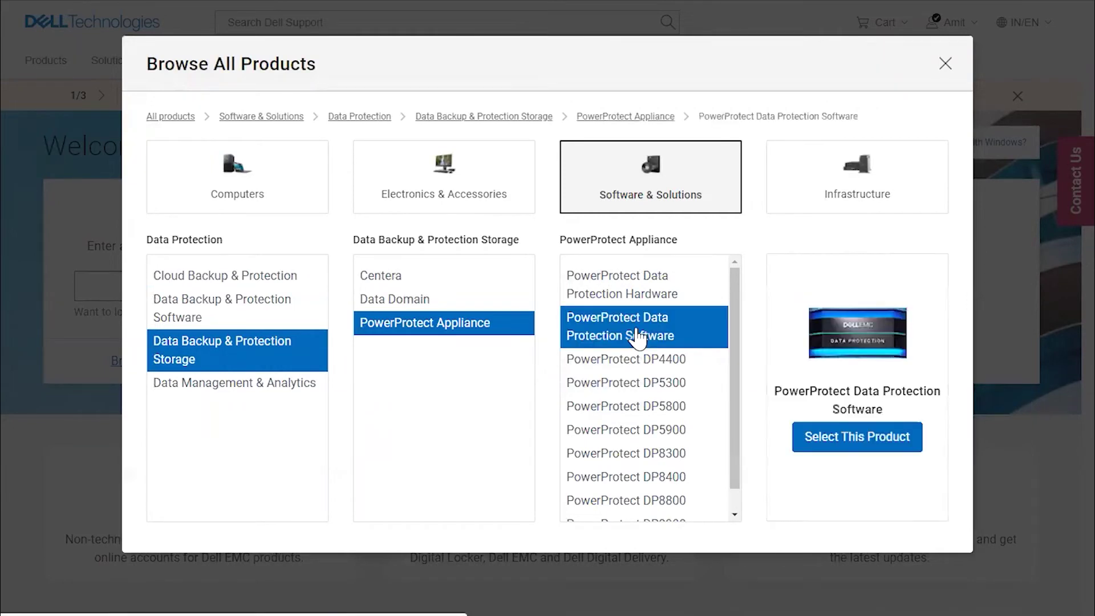
Select the product and list its Drivers & Downloads sorted by publish date, newest first.
{"action": "left_click", "coordinate": [843, 452]}
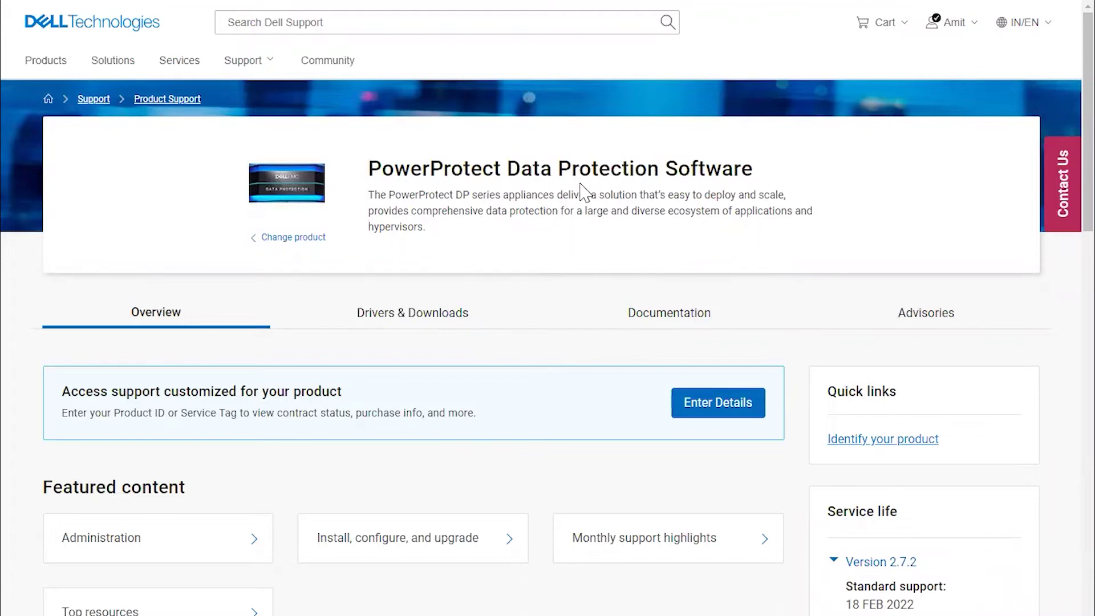
{"action": "left_click", "coordinate": [441, 325]}
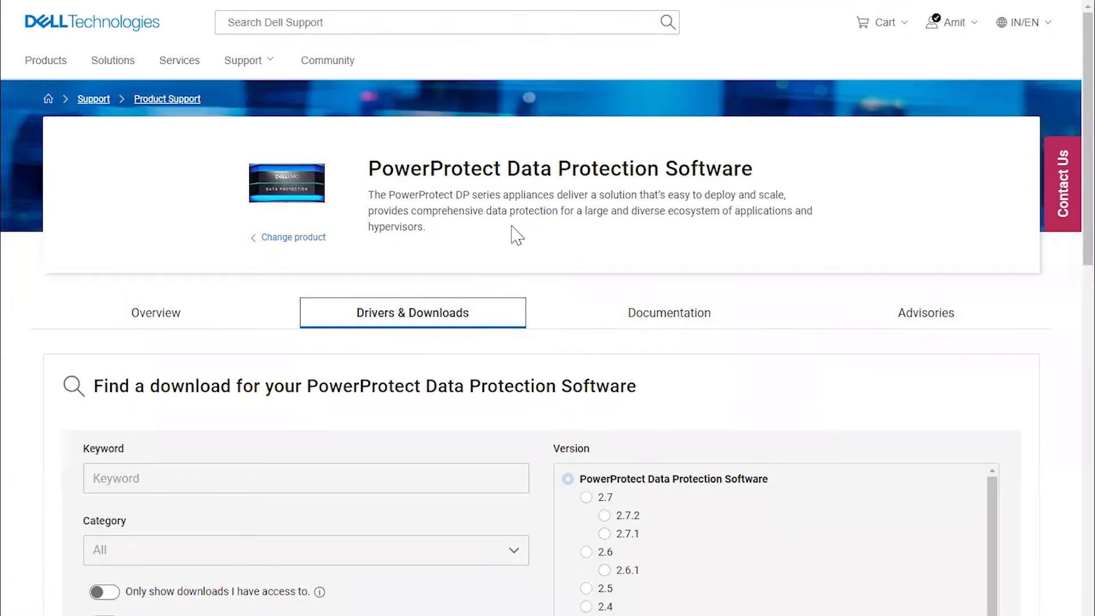
{"action": "scroll", "coordinate": [512, 237], "scroll_direction": "down", "scroll_amount": 4}
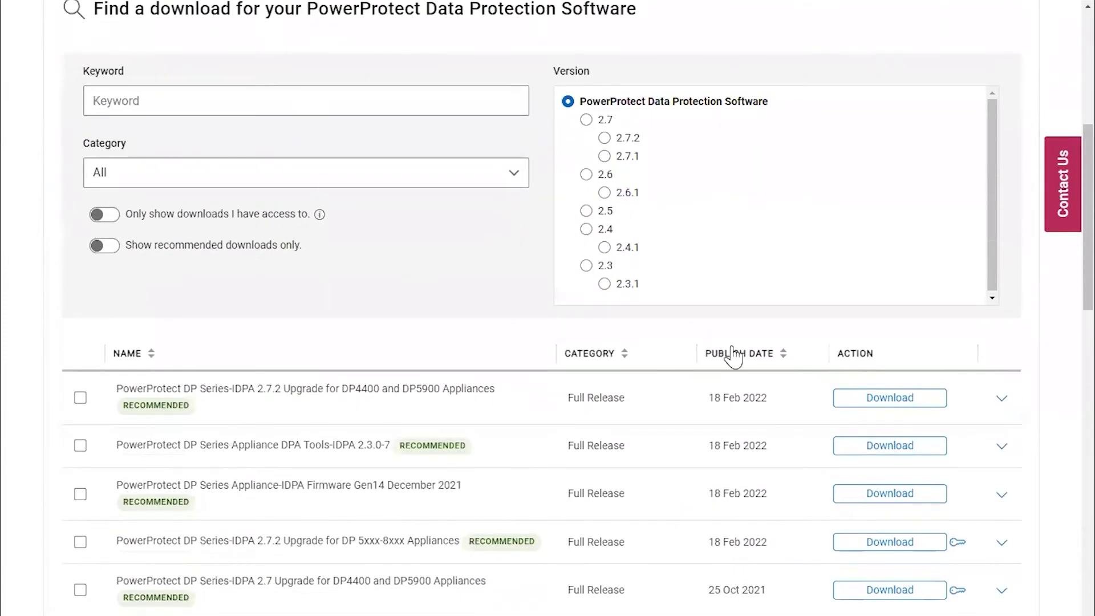
{"action": "left_click", "coordinate": [732, 354]}
{"action": "left_click", "coordinate": [734, 354]}
{"action": "scroll", "coordinate": [732, 356], "scroll_direction": "down", "scroll_amount": 2}
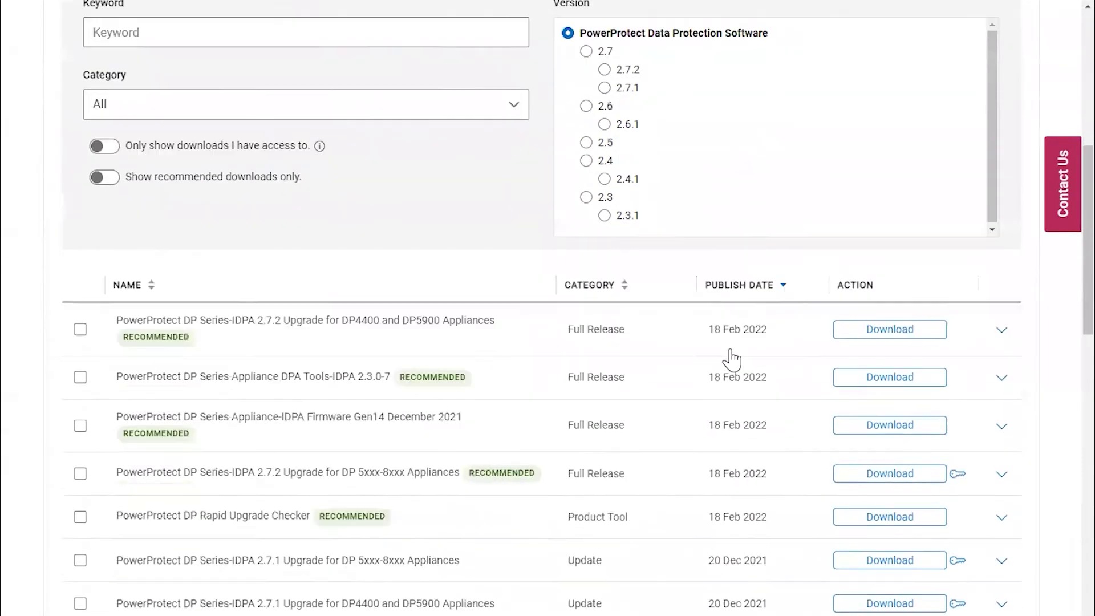
Find the Rapid Upgrade Checker download and highlight its entry name and zip file name.
{"action": "left_click_drag", "start_coordinate": [124, 494], "coordinate": [405, 507]}
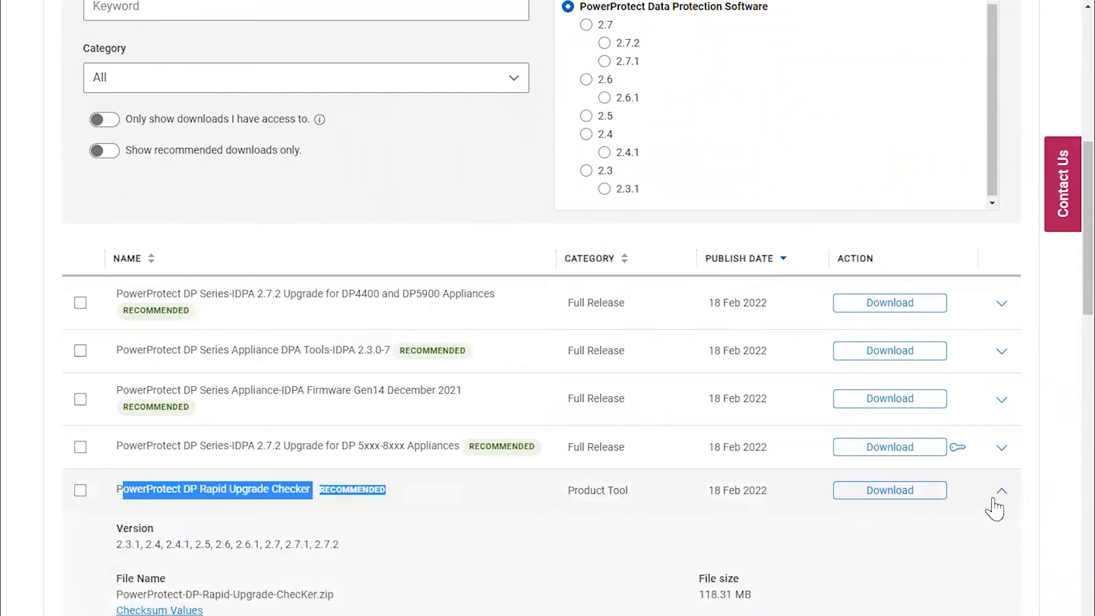
{"action": "scroll", "coordinate": [454, 453], "scroll_direction": "down", "scroll_amount": 2}
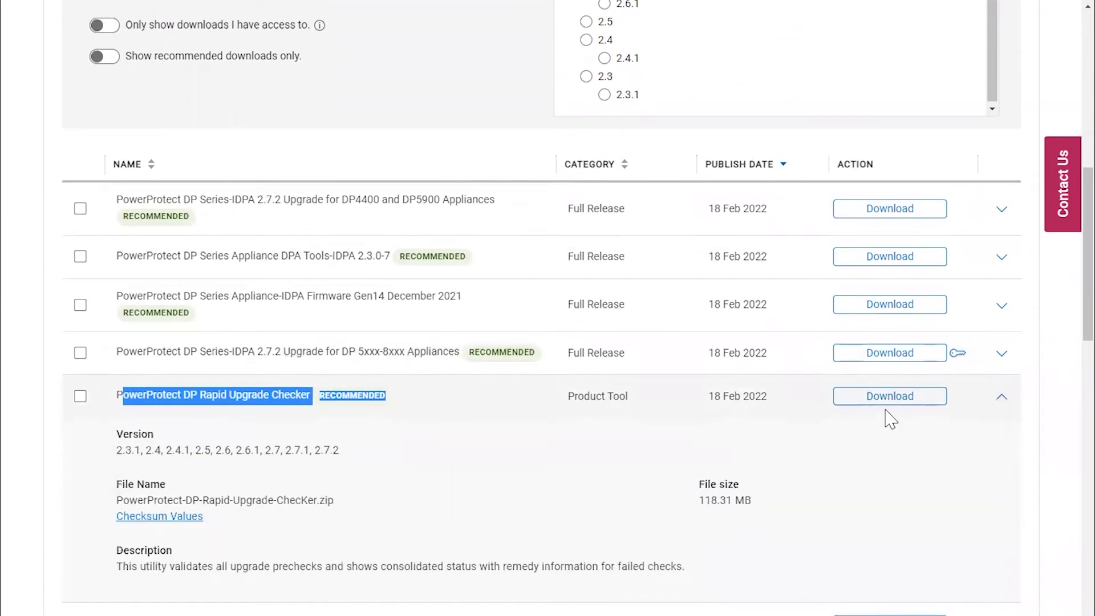
{"action": "scroll", "coordinate": [522, 410], "scroll_direction": "down", "scroll_amount": 4}
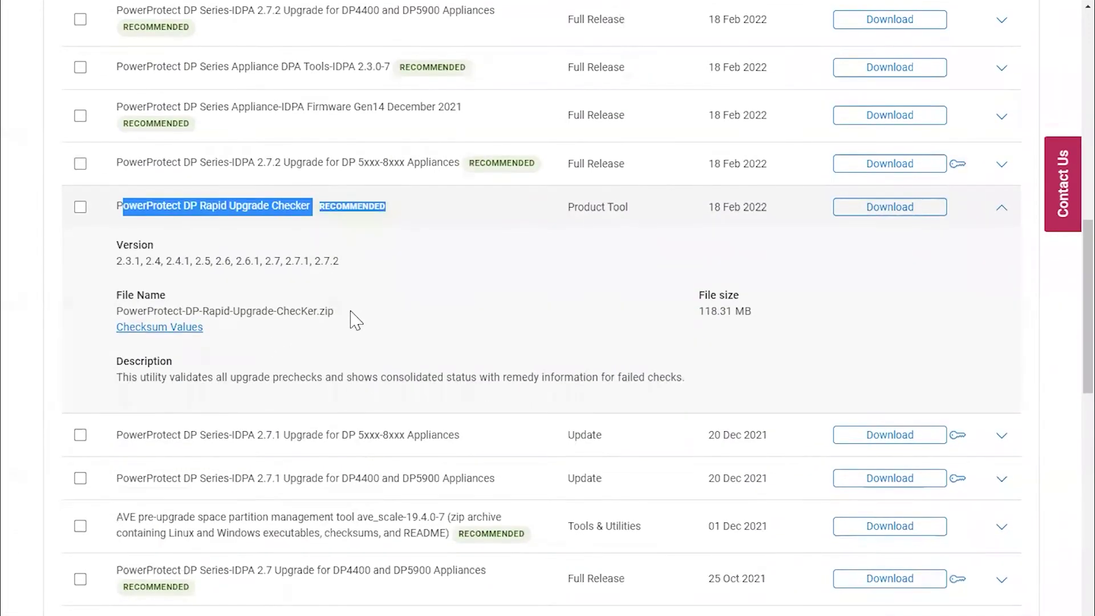
{"action": "left_click_drag", "start_coordinate": [335, 312], "coordinate": [110, 319]}
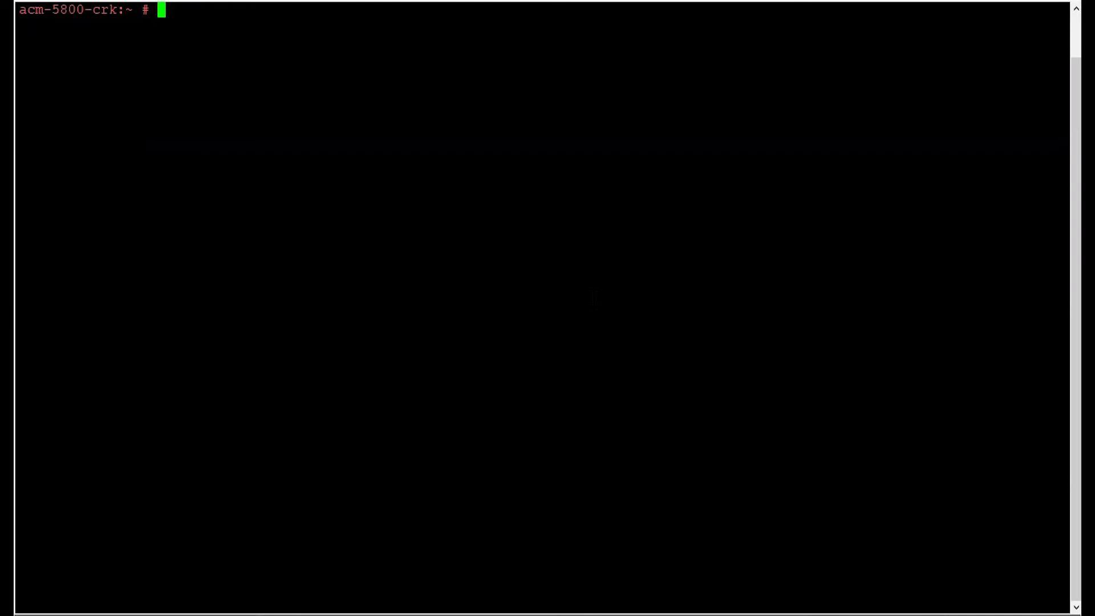
Change to /data01 and list it with ls -lrth, pointing out the checker's .jar and .sha256 files.
{"action": "type", "text": "cd /data0"}
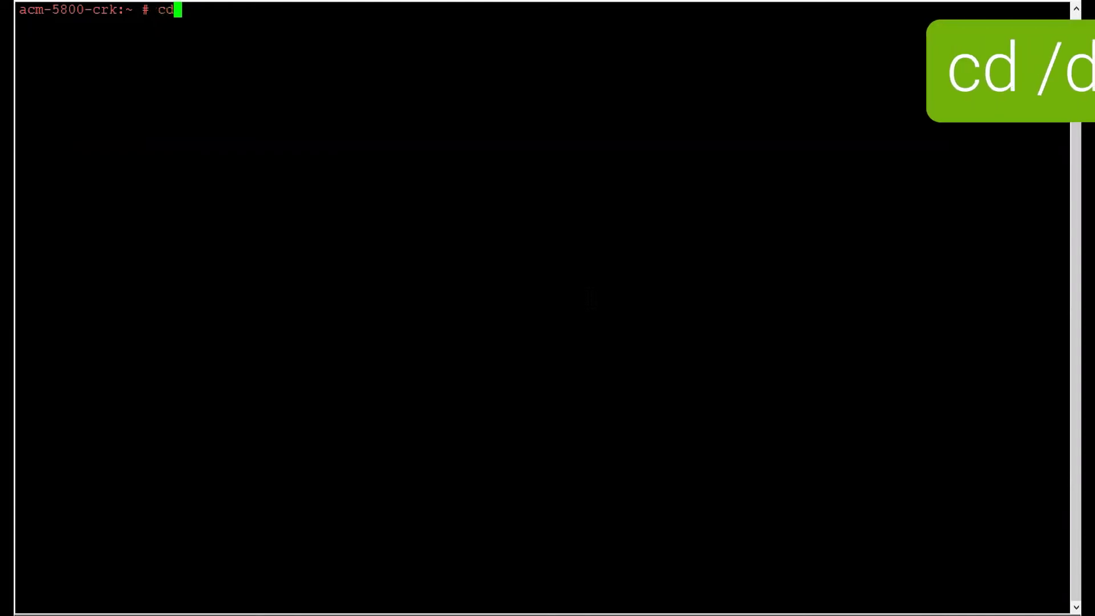
{"action": "type", "text": "1"}
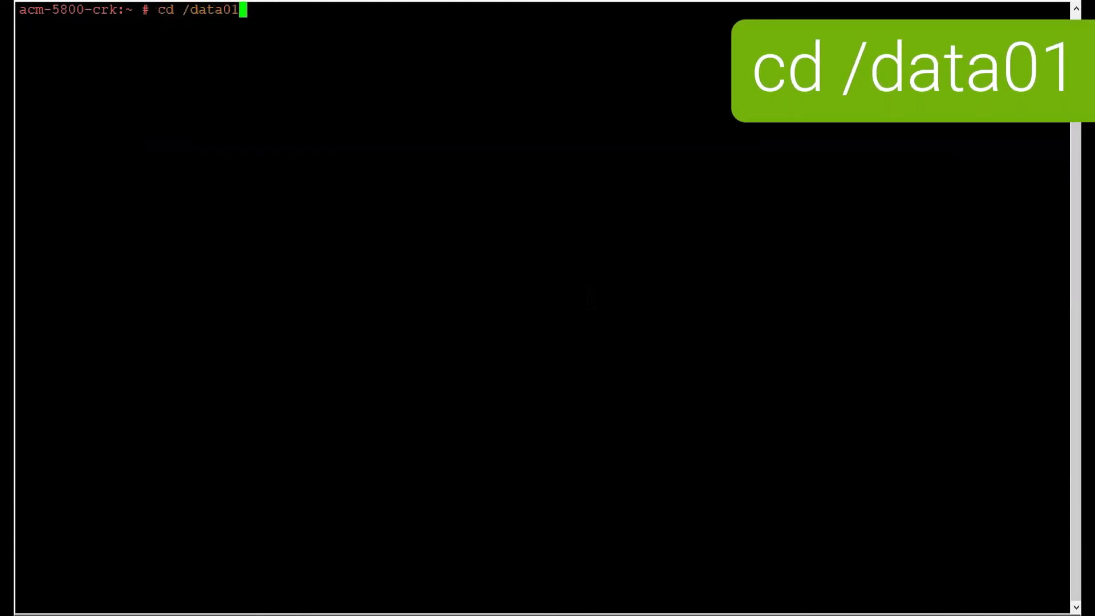
{"action": "key", "text": "Return"}
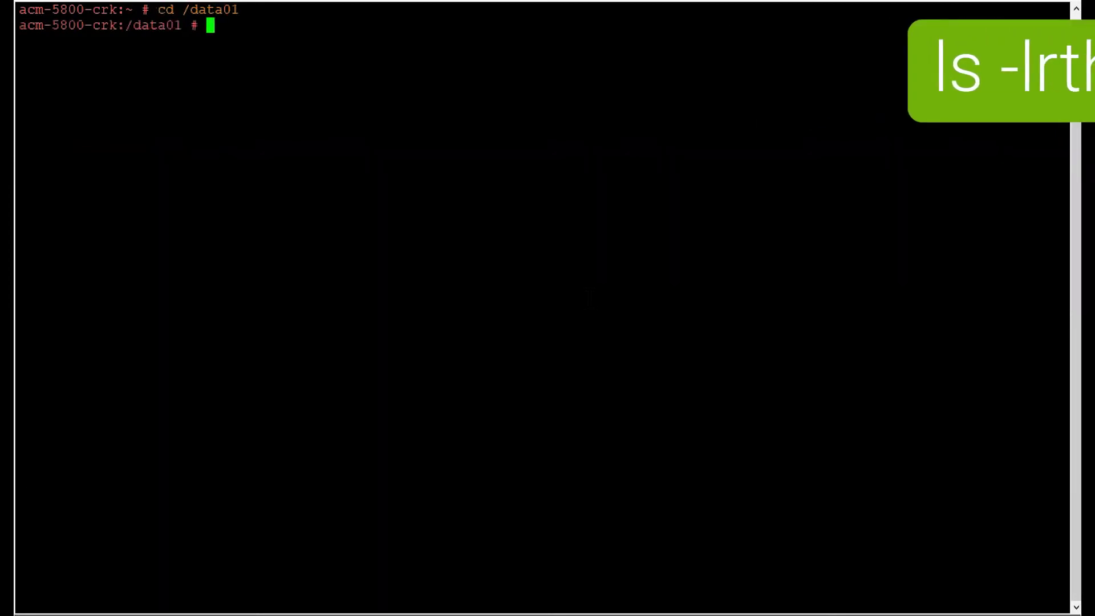
{"action": "type", "text": "ls -lrth"}
{"action": "key", "text": "Return"}
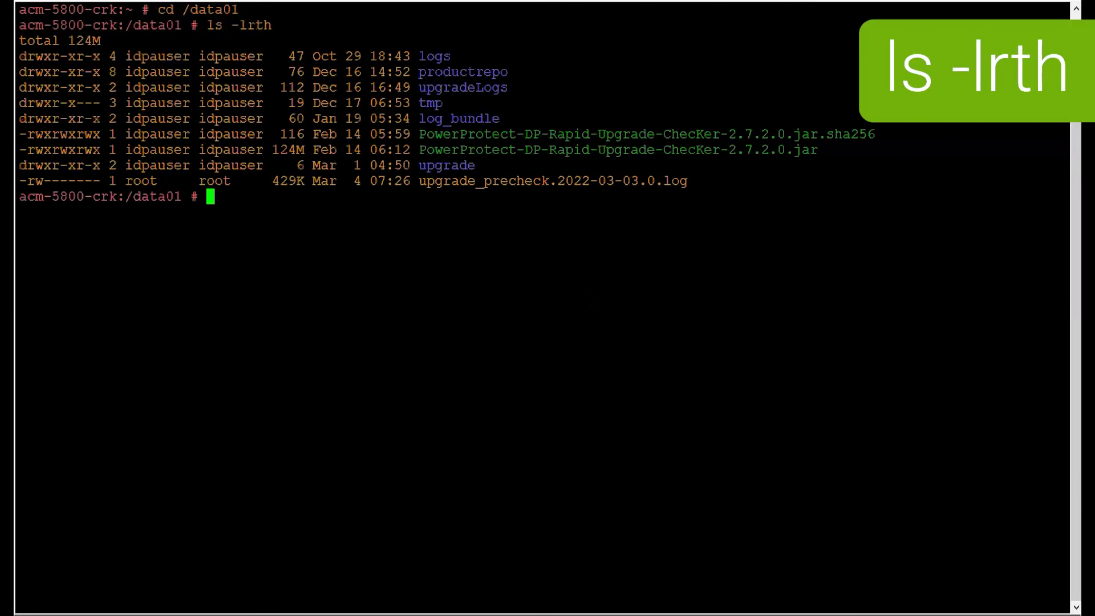
{"action": "double_click", "coordinate": [594, 136]}
{"action": "double_click", "coordinate": [593, 150]}
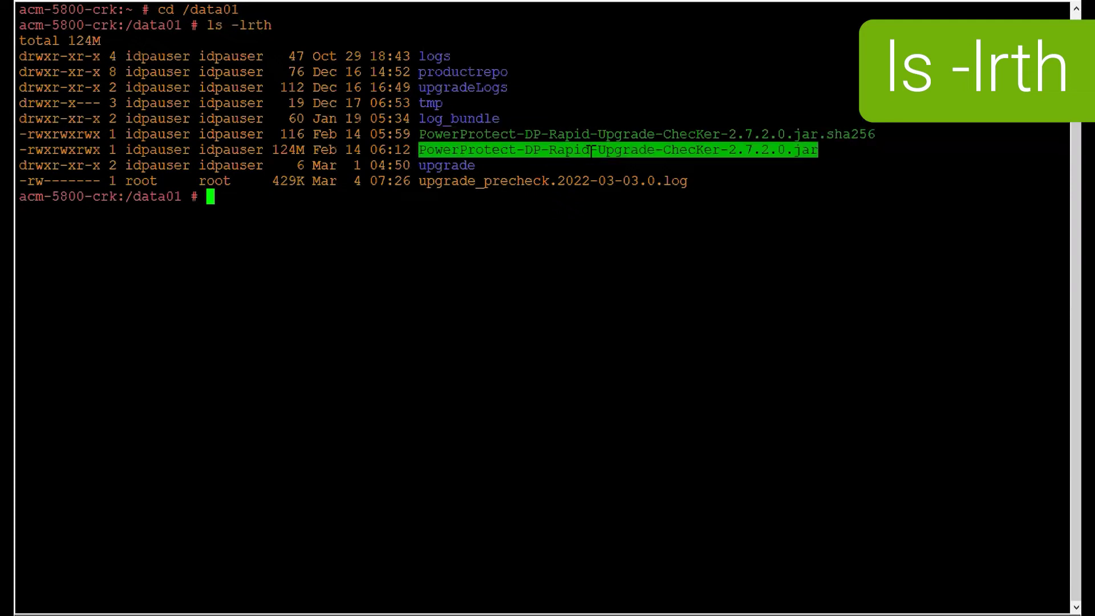
{"action": "left_click", "coordinate": [560, 240]}
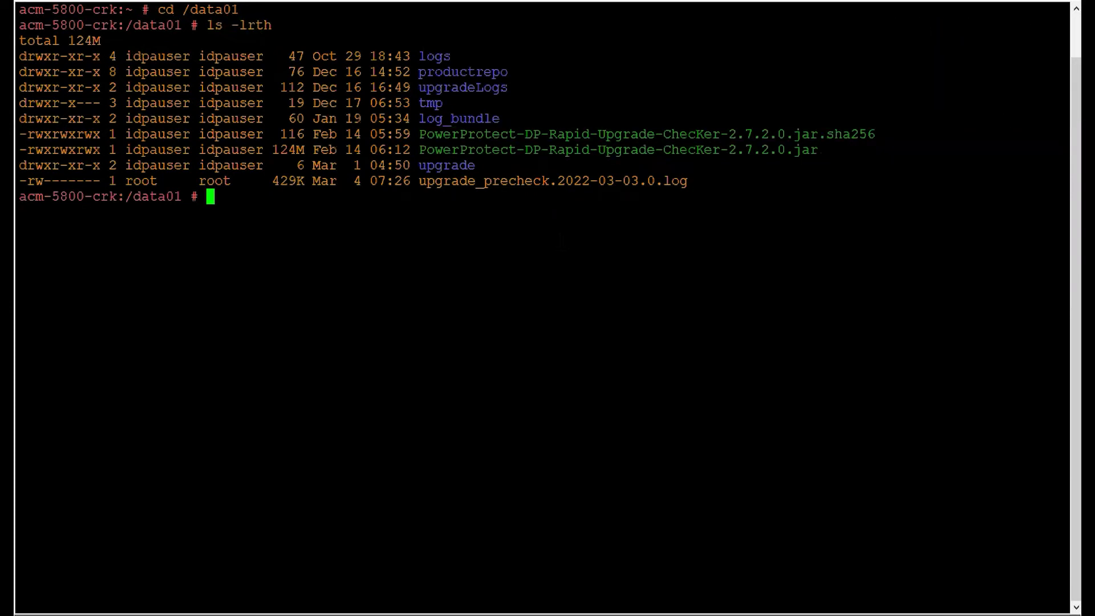
Run sha256sum -c on the checker's .jar.sha256 file and confirm the OK result.
{"action": "type", "text": "sha"}
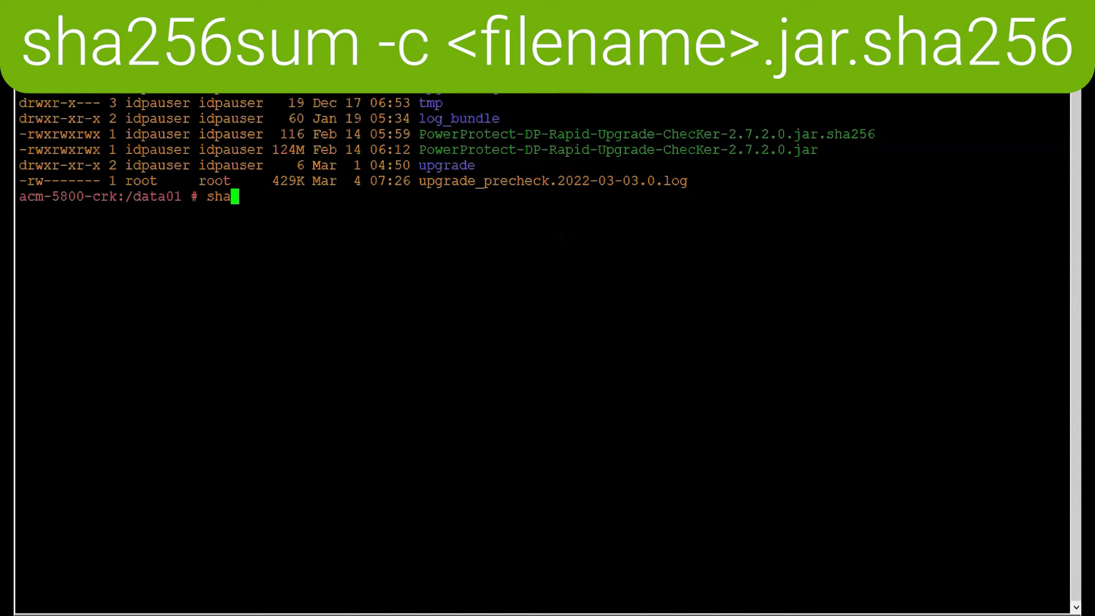
{"action": "type", "text": "256sum -c"}
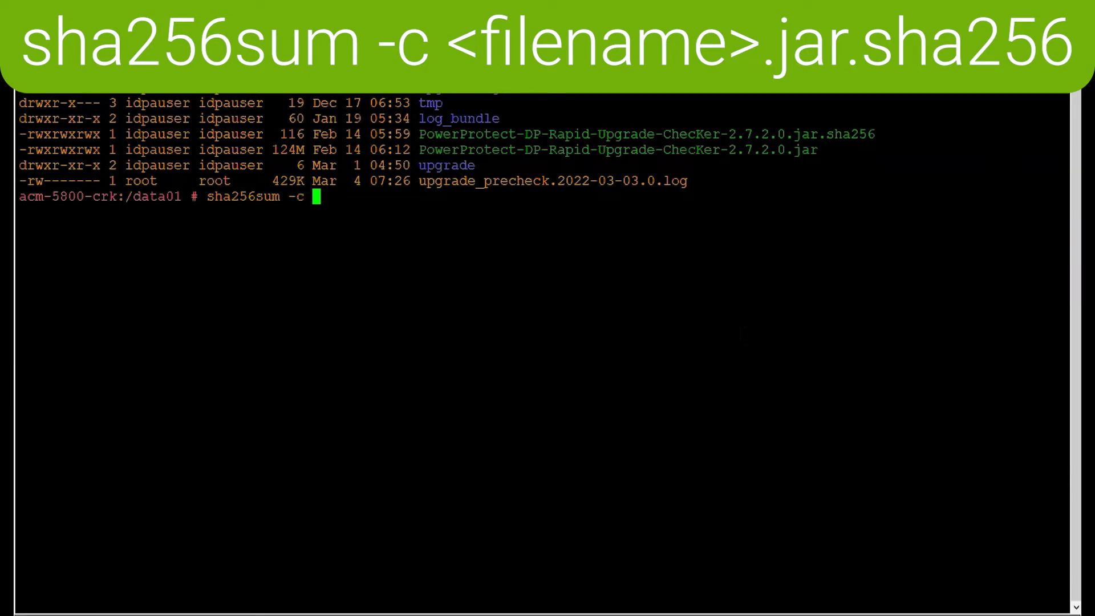
{"action": "double_click", "coordinate": [647, 134]}
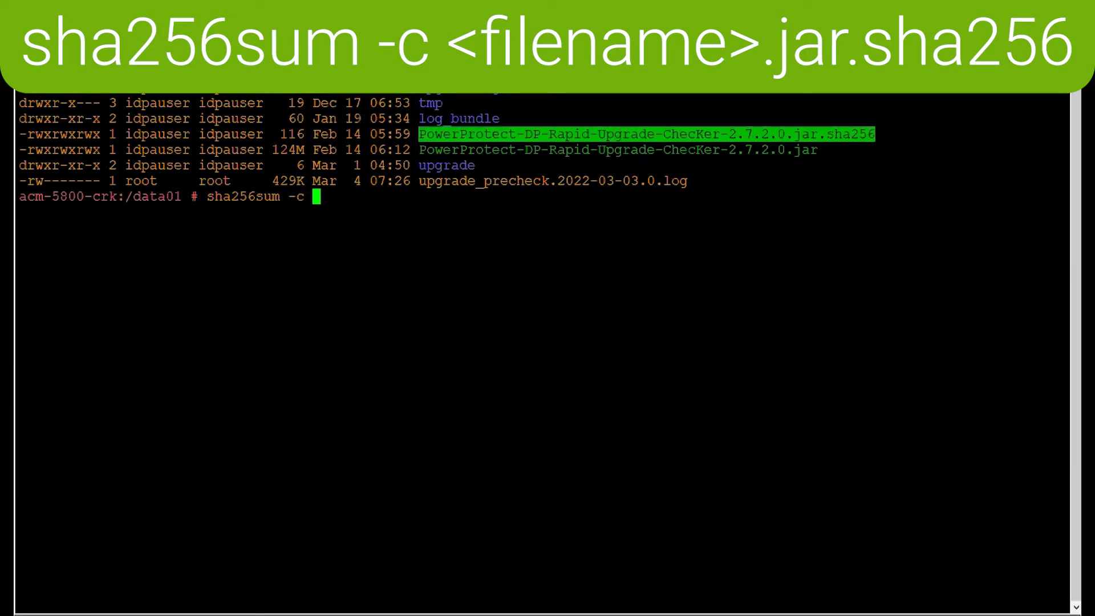
{"action": "type", "text": "PowerProtect-DP-Rapid-Upgrade-ChecKer-2.7.2.0.jar.sha256"}
{"action": "key", "text": "Return"}
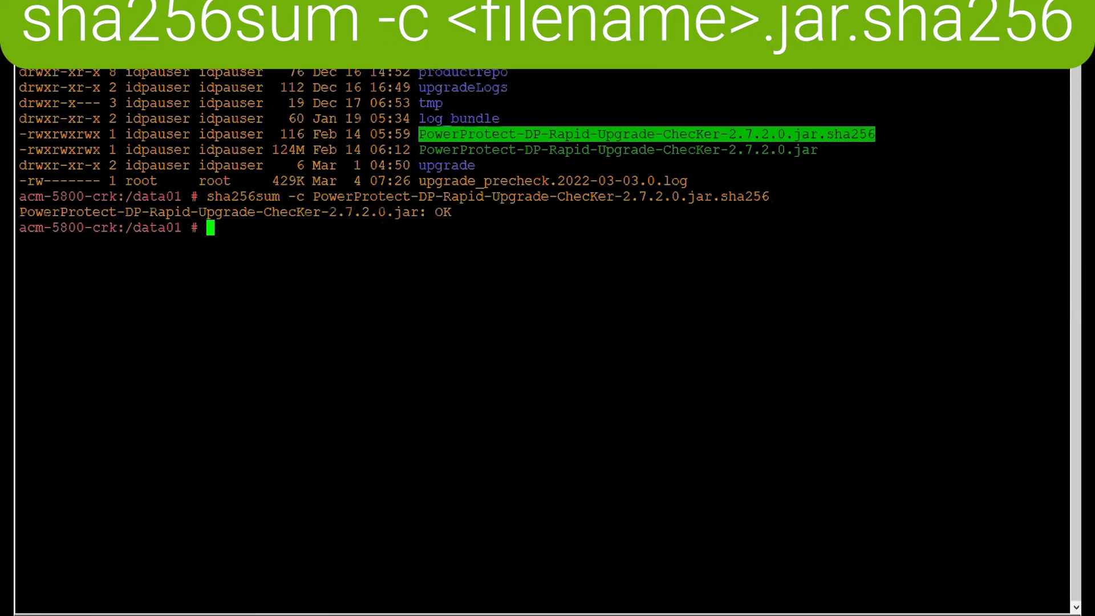
{"action": "double_click", "coordinate": [442, 212]}
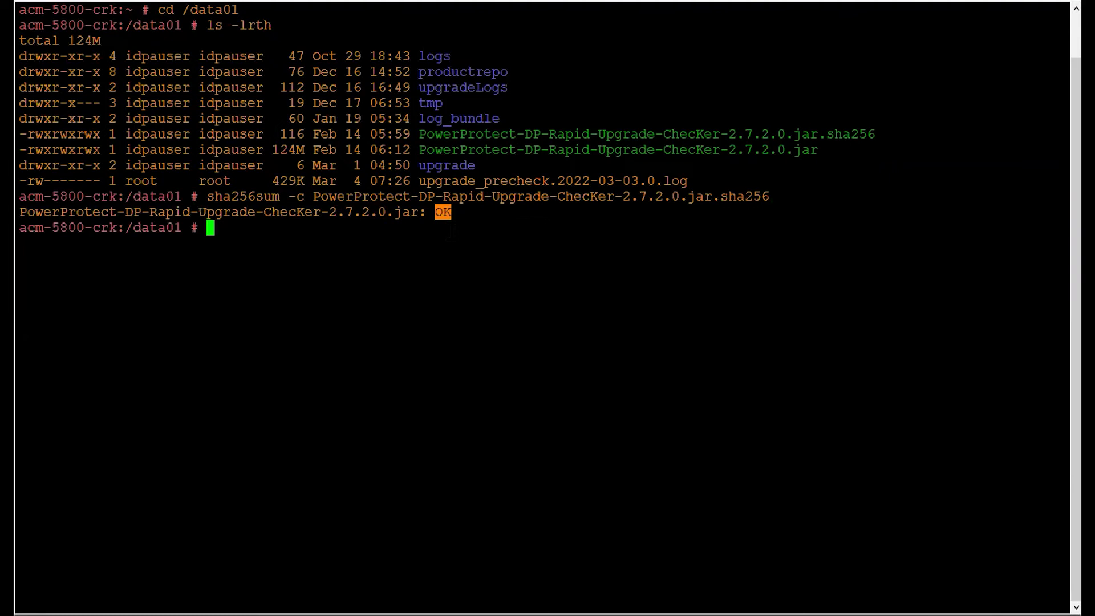
{"action": "left_click", "coordinate": [448, 244]}
Run java -jar PowerProtect-DP-Rapid-Upgrade-ChecKer-2.7.2.0.jar, pasting the file name from the listing.
{"action": "type", "text": "java -jar"}
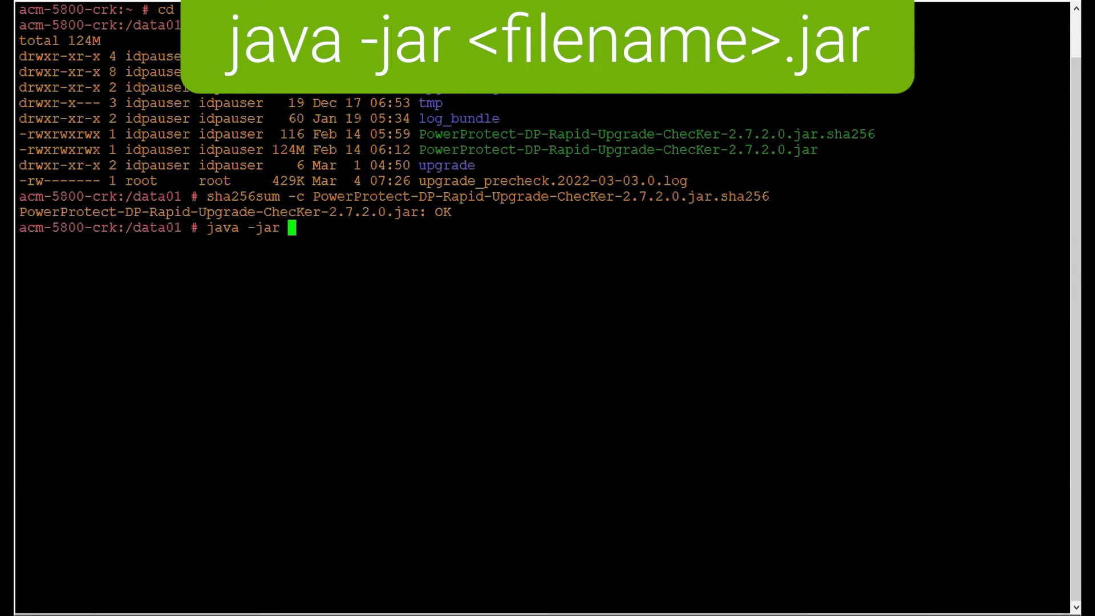
{"action": "double_click", "coordinate": [589, 149]}
{"action": "right_click", "coordinate": [590, 149]}
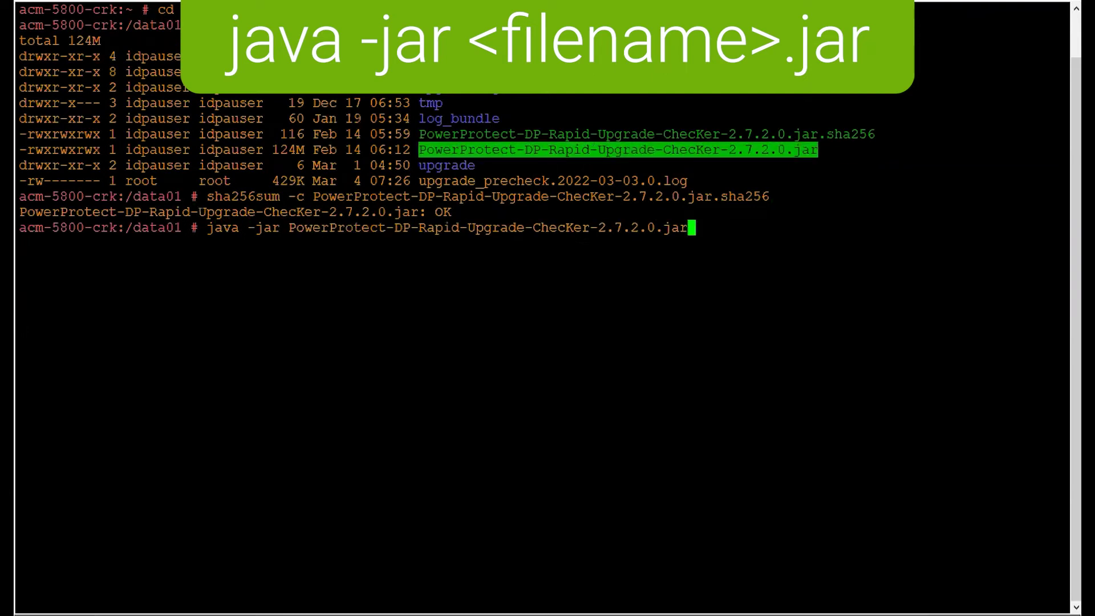
{"action": "key", "text": "Return"}
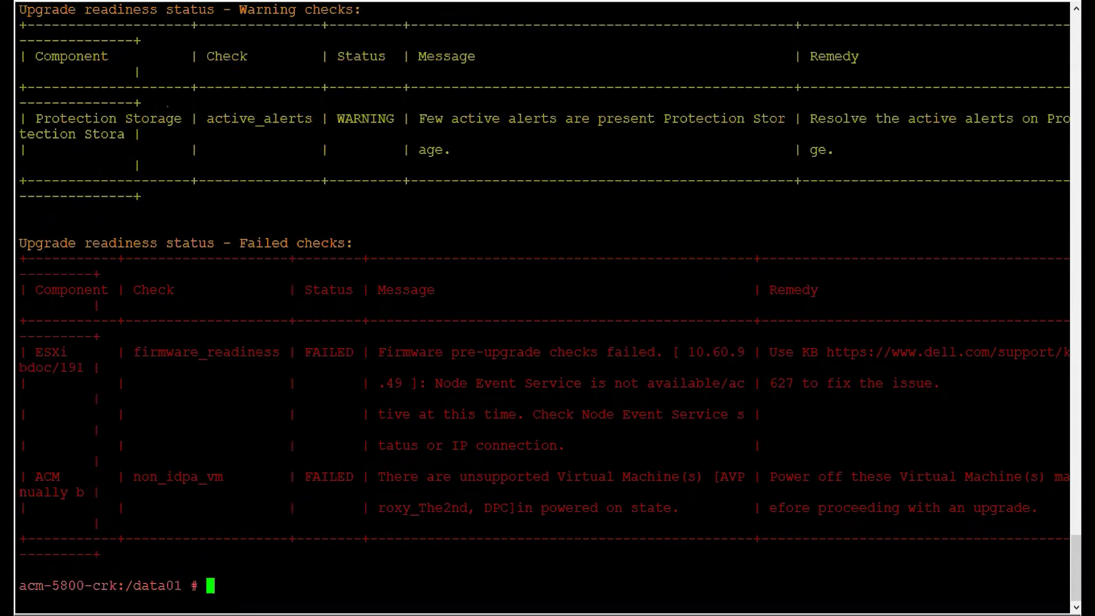
{"action": "scroll", "coordinate": [541, 308], "scroll_direction": "up", "scroll_amount": 15}
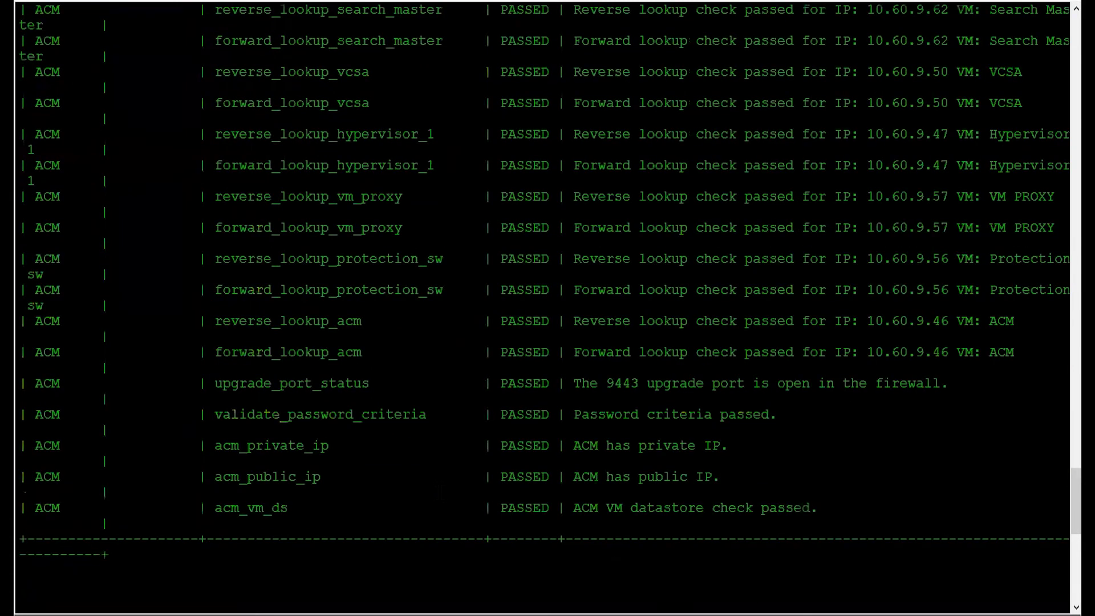
{"action": "scroll", "coordinate": [542, 308], "scroll_direction": "up", "scroll_amount": 10}
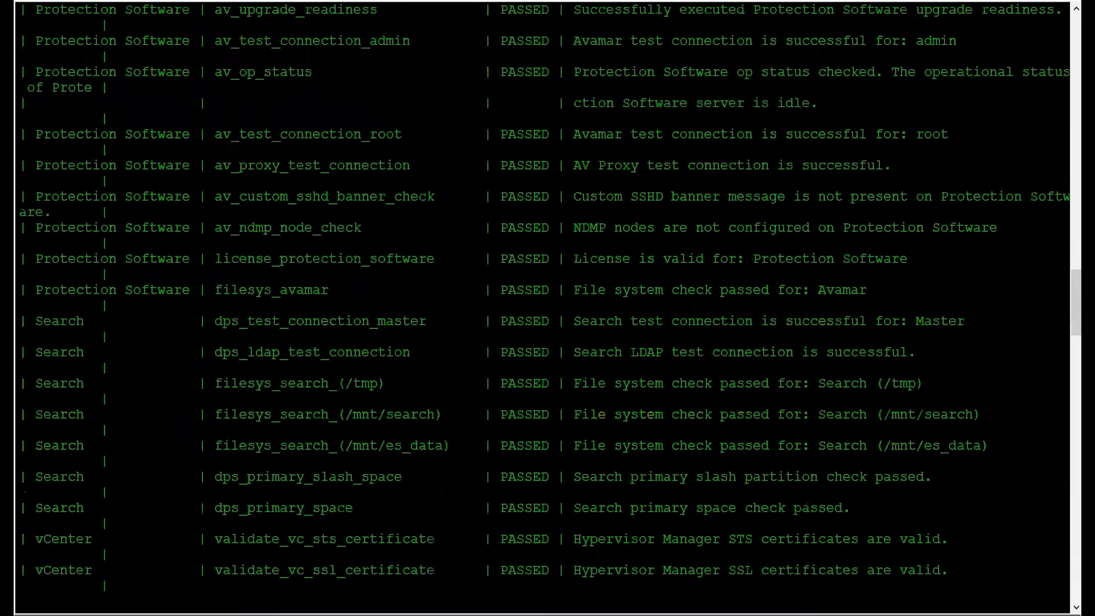
{"action": "scroll", "coordinate": [542, 308], "scroll_direction": "up", "scroll_amount": 10}
{"action": "left_click_drag", "start_coordinate": [27, 259], "coordinate": [297, 290]}
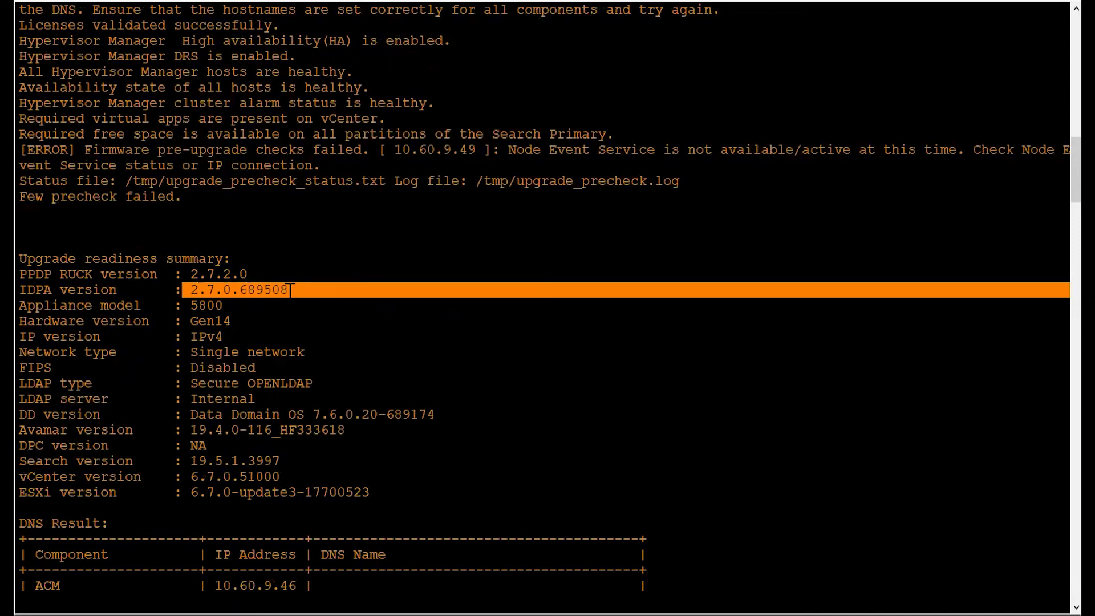
{"action": "left_click_drag", "start_coordinate": [190, 305], "coordinate": [231, 321]}
{"action": "scroll", "coordinate": [542, 308], "scroll_direction": "down", "scroll_amount": 6}
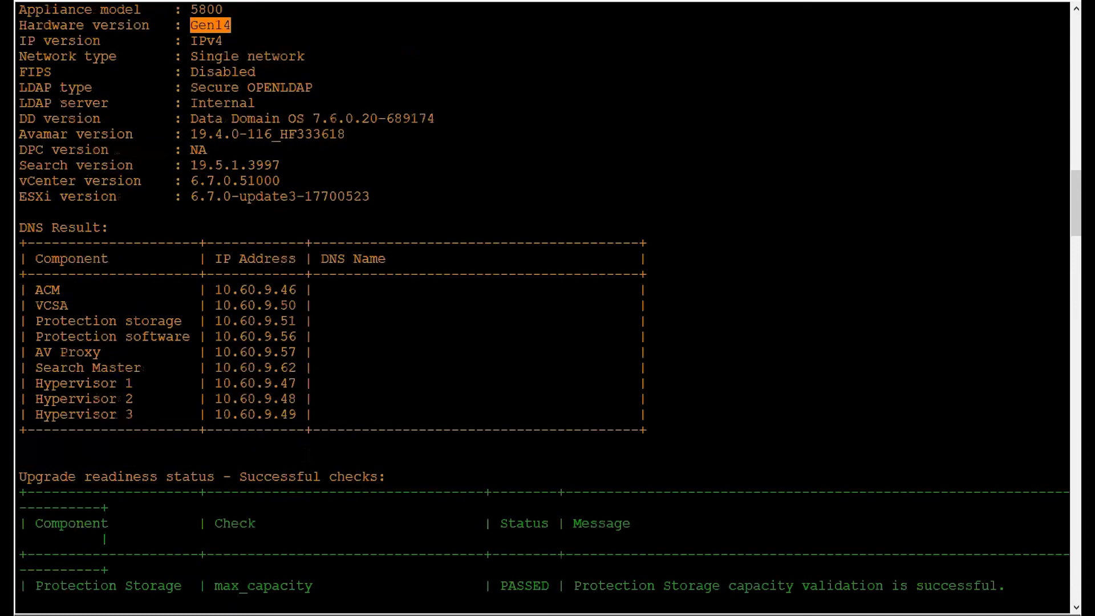
{"action": "left_click_drag", "start_coordinate": [1067, 228], "coordinate": [27, 228]}
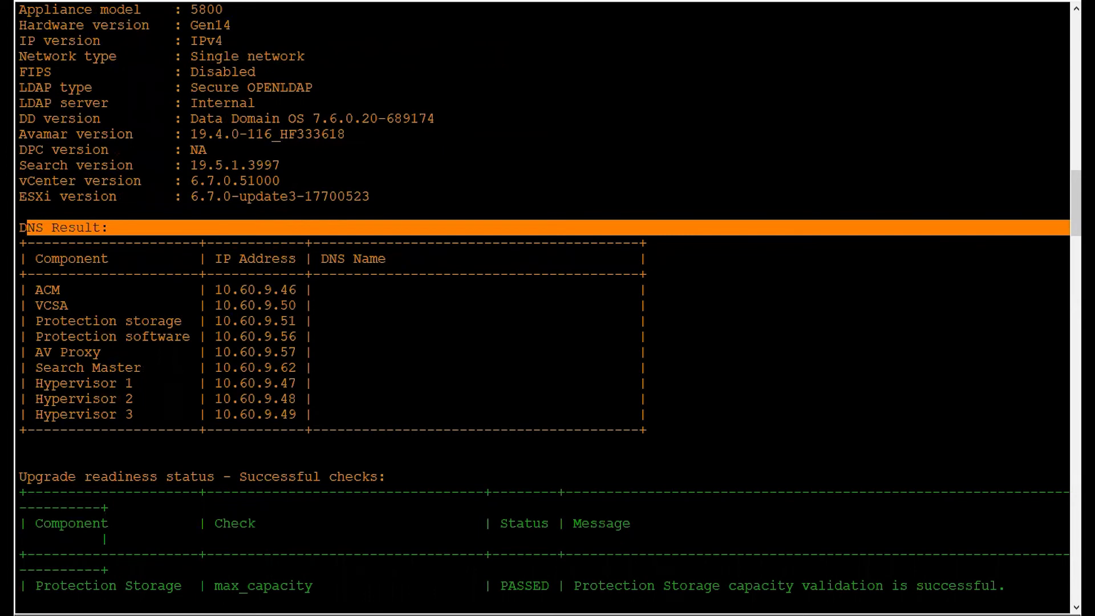
{"action": "scroll", "coordinate": [548, 308], "scroll_direction": "down", "scroll_amount": 6}
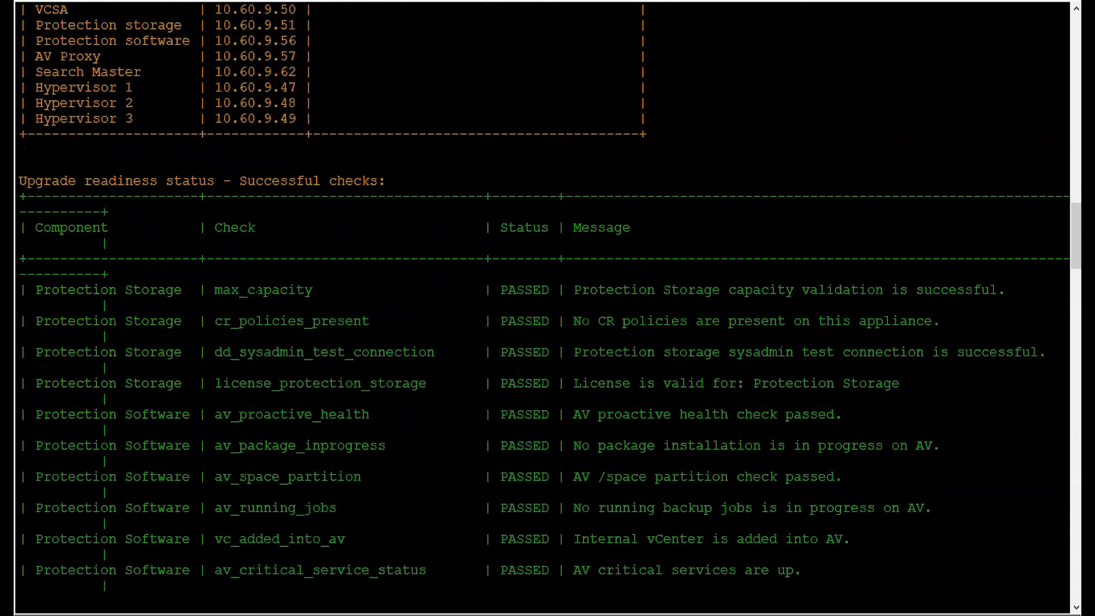
{"action": "scroll", "coordinate": [348, 323], "scroll_direction": "down", "scroll_amount": 6}
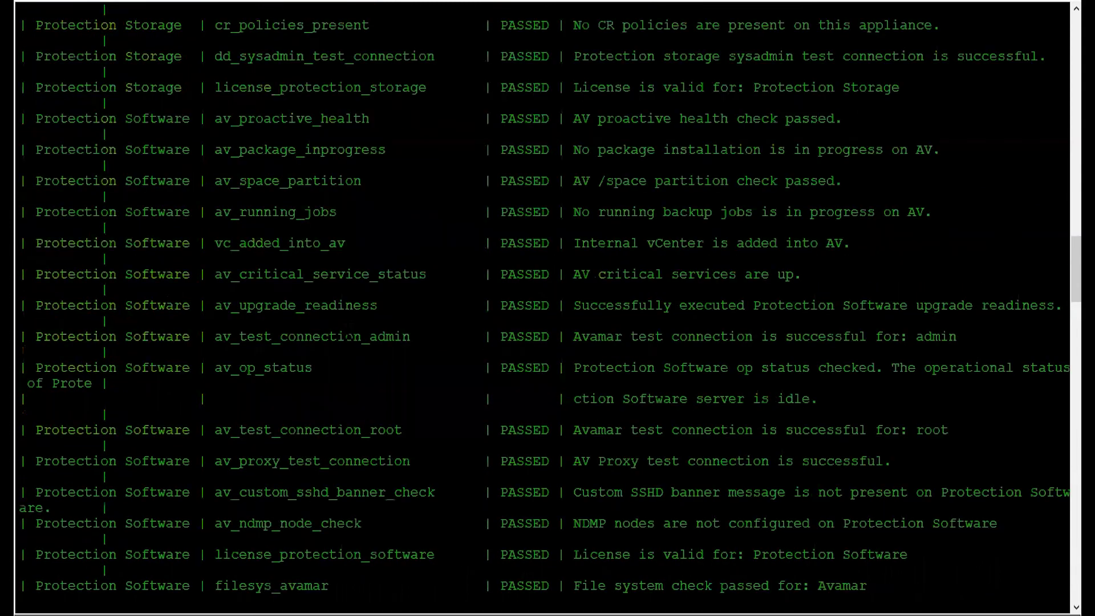
{"action": "scroll", "coordinate": [348, 336], "scroll_direction": "down", "scroll_amount": 15}
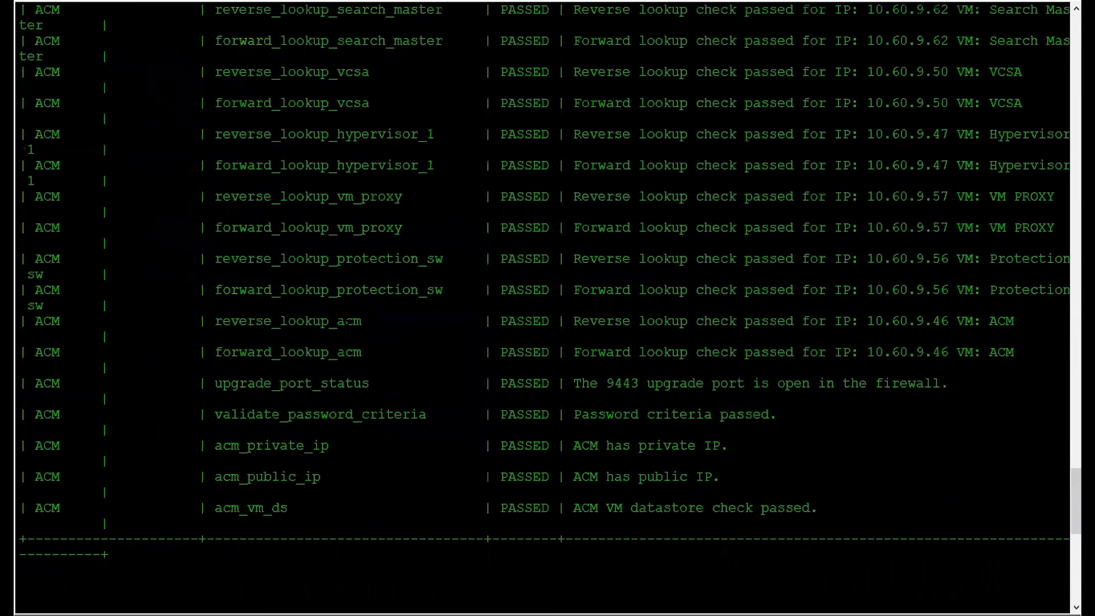
Highlight the Warning checks table and the knowledge-base remedy for the firmware failure.
{"action": "scroll", "coordinate": [348, 324], "scroll_direction": "down", "scroll_amount": 10}
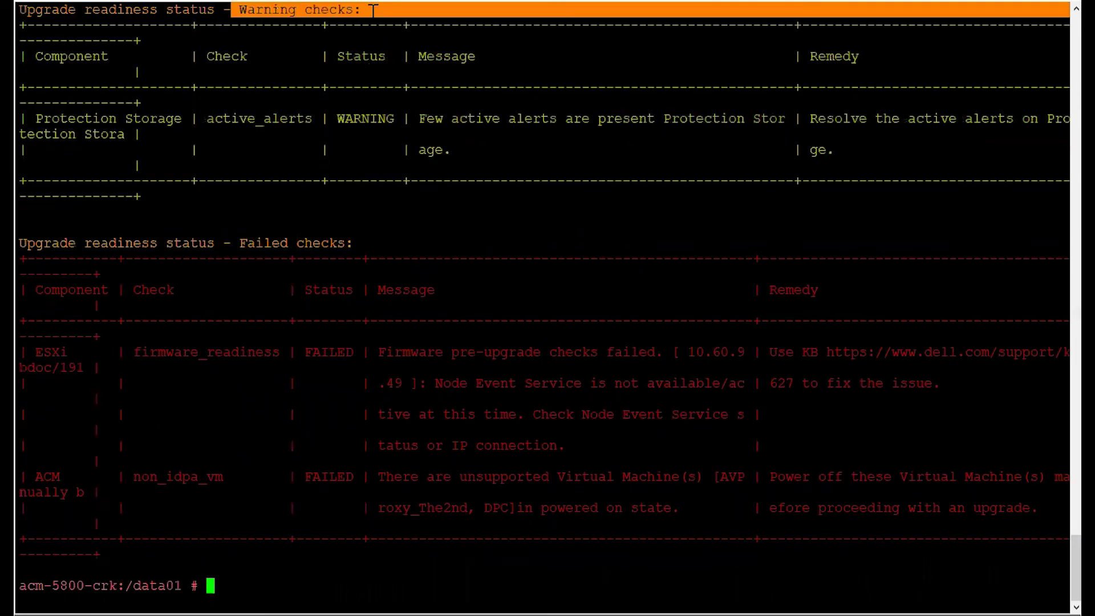
{"action": "left_click_drag", "start_coordinate": [1060, 197], "coordinate": [28, 24]}
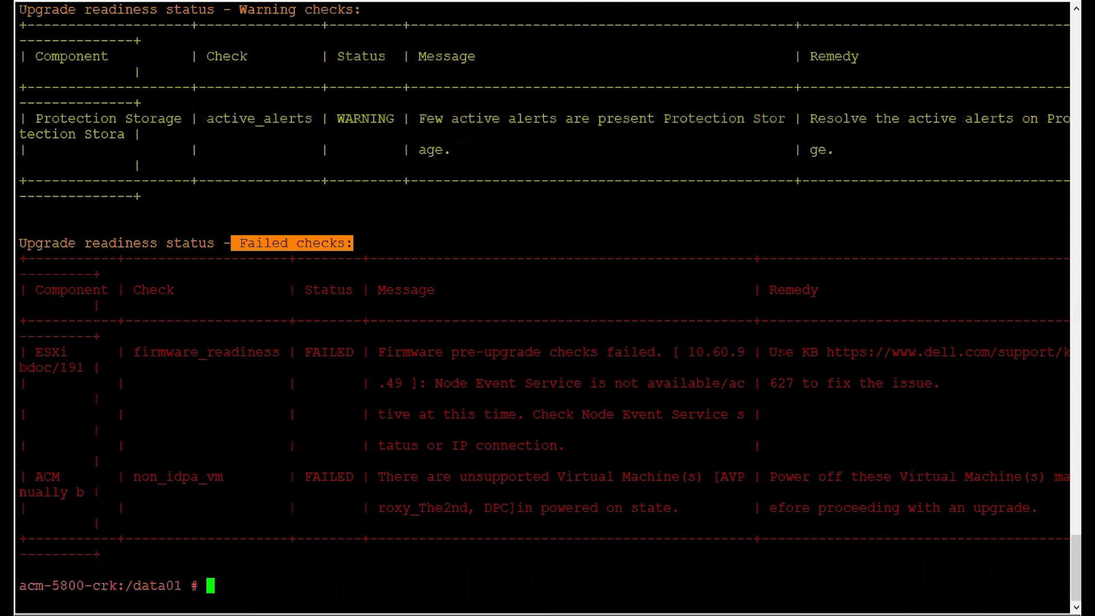
{"action": "left_click_drag", "start_coordinate": [778, 352], "coordinate": [847, 369]}
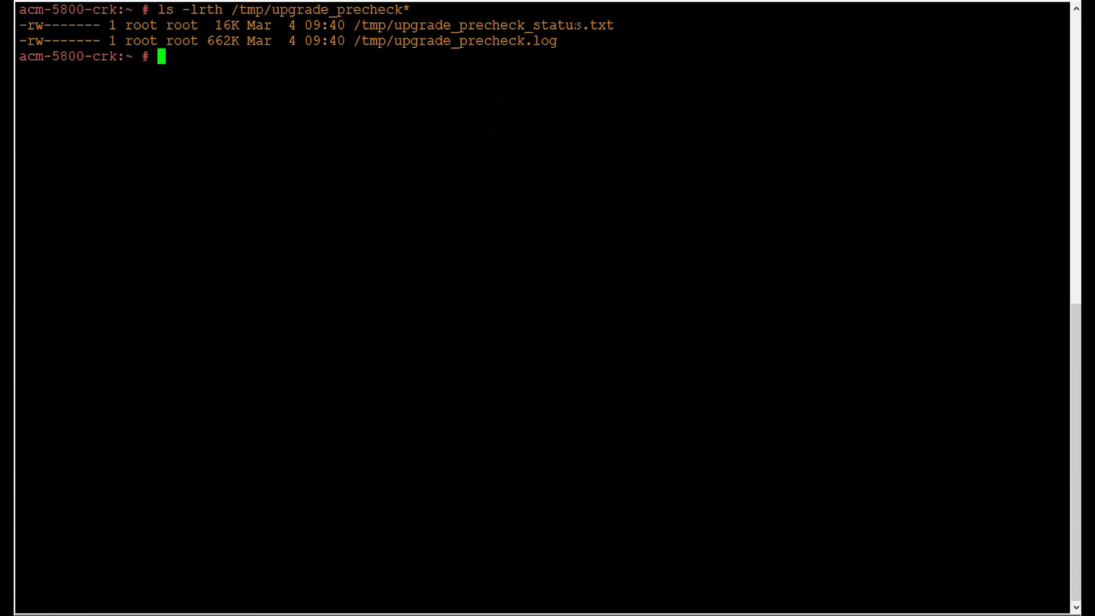
Print /tmp/upgrade_precheck_status.txt with cat, pasting its path from the file listing.
{"action": "type", "text": "cat"}
{"action": "double_click", "coordinate": [523, 25]}
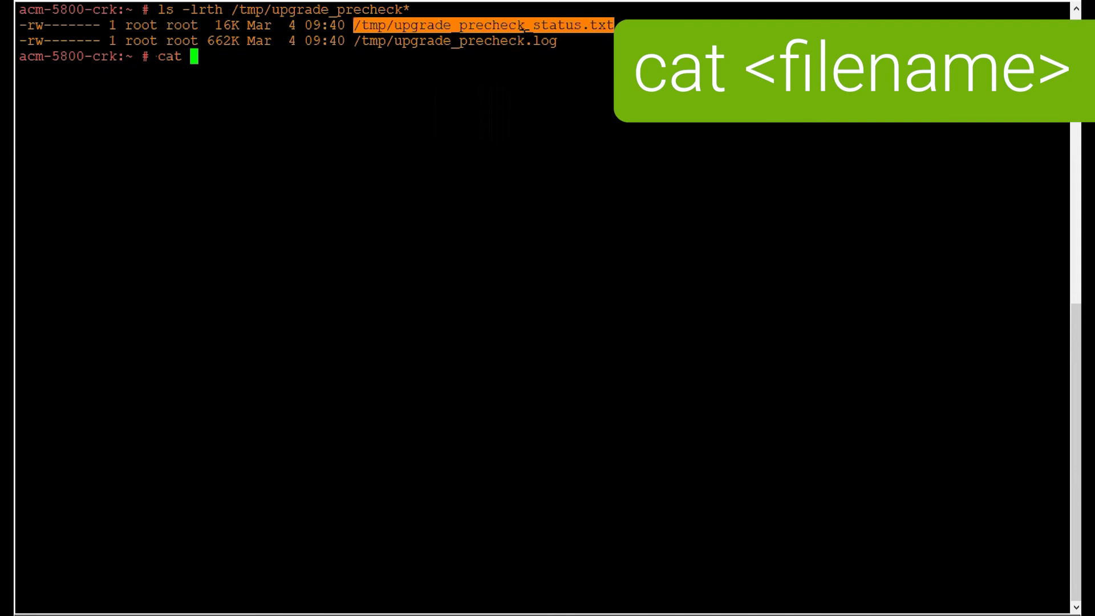
{"action": "type", "text": "/tmp/upgrade_precheck_status.txt"}
{"action": "key", "text": "Return"}
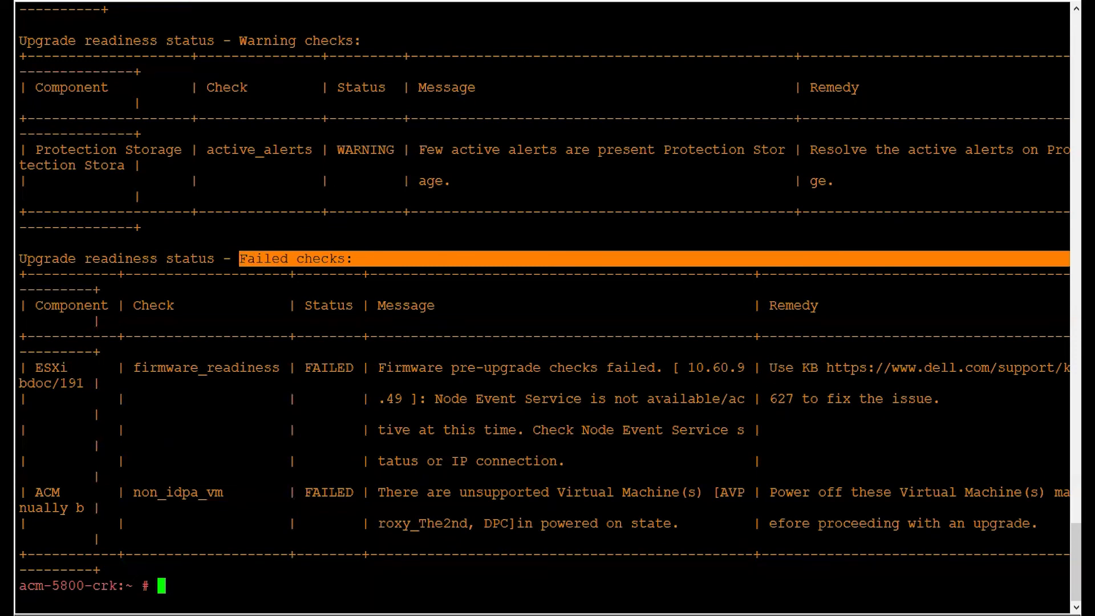
Run ls -lrth /tmp/upgrade_precheck* and highlight the upgrade_precheck_status.txt path.
{"action": "type", "text": "ls -lrth /tmp/upgrade_precheck*"}
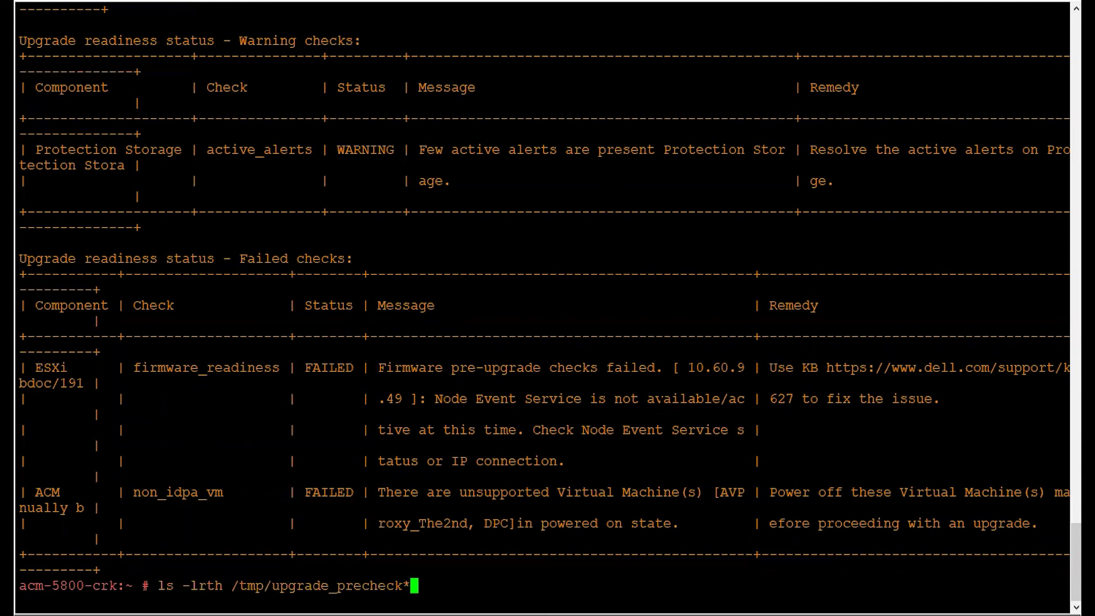
{"action": "key", "text": "Return"}
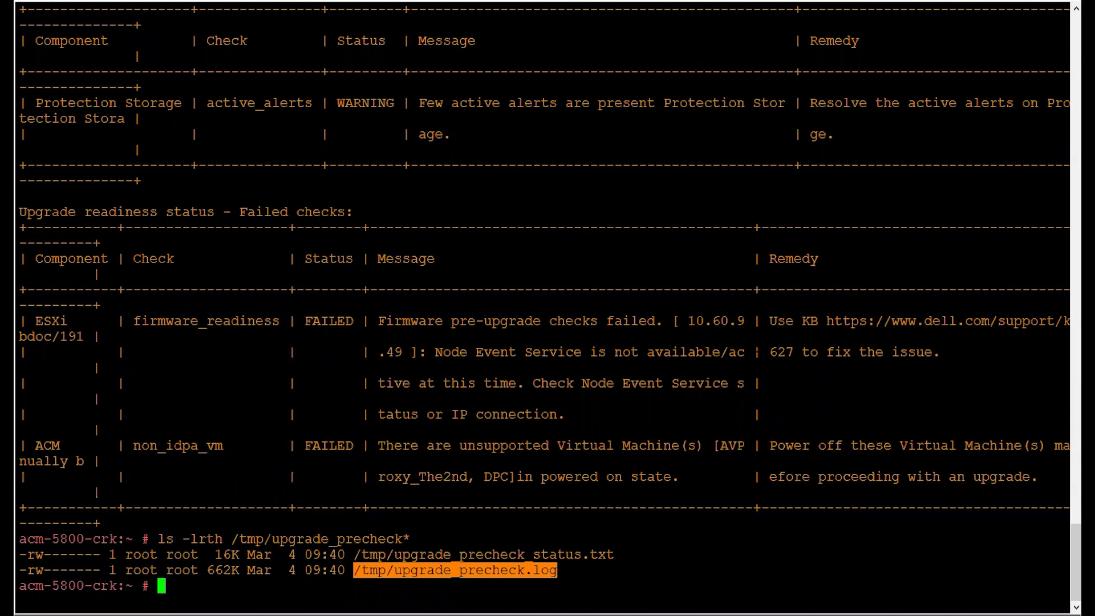
{"action": "double_click", "coordinate": [484, 555]}
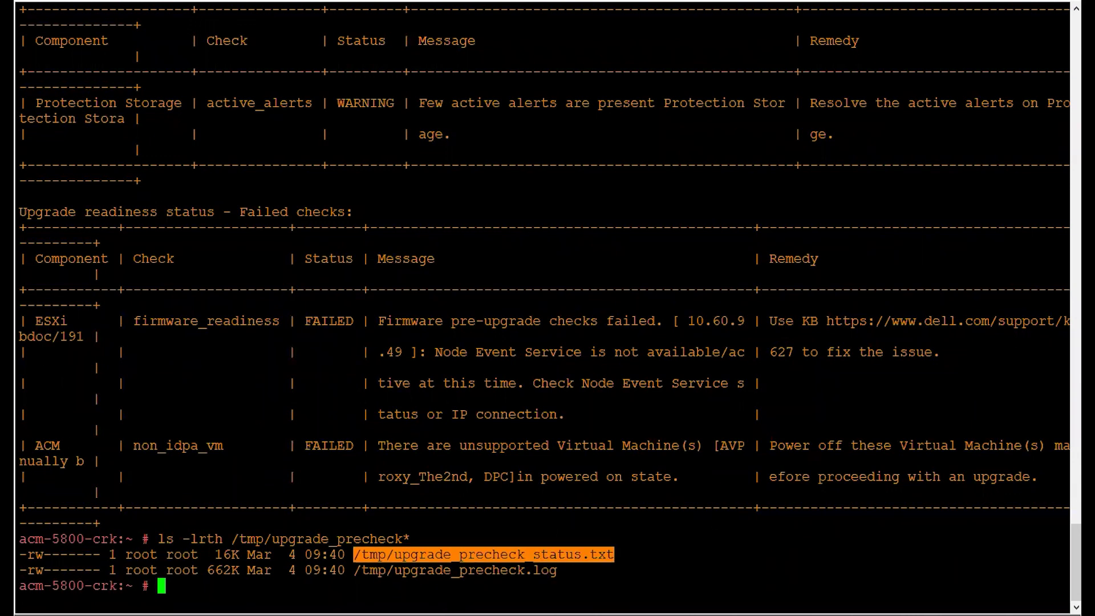